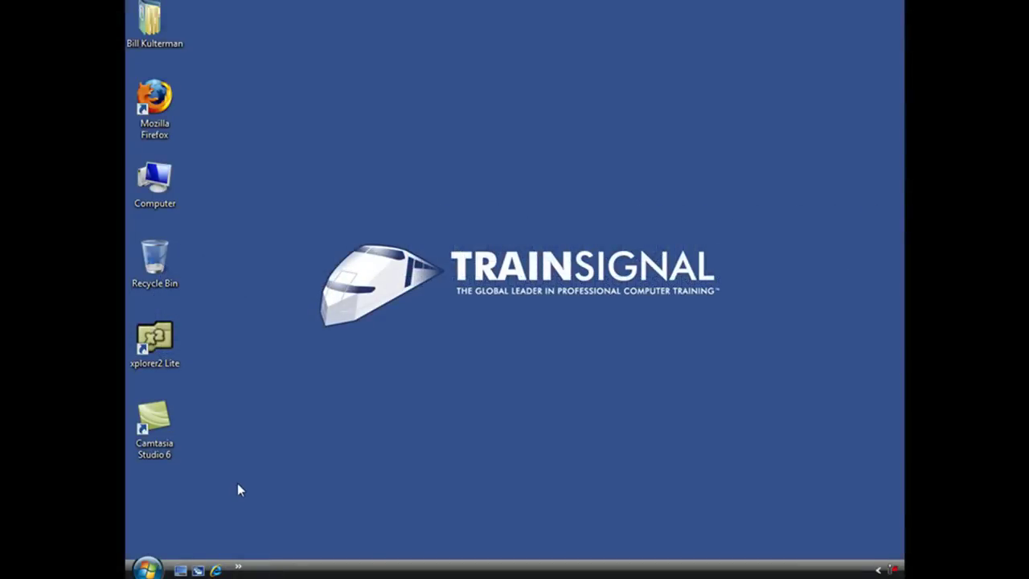
# - Start Microsoft Office Word 2007, check the font colour choices and enter "We the people" in the blank document
pyautogui.click(147, 569)
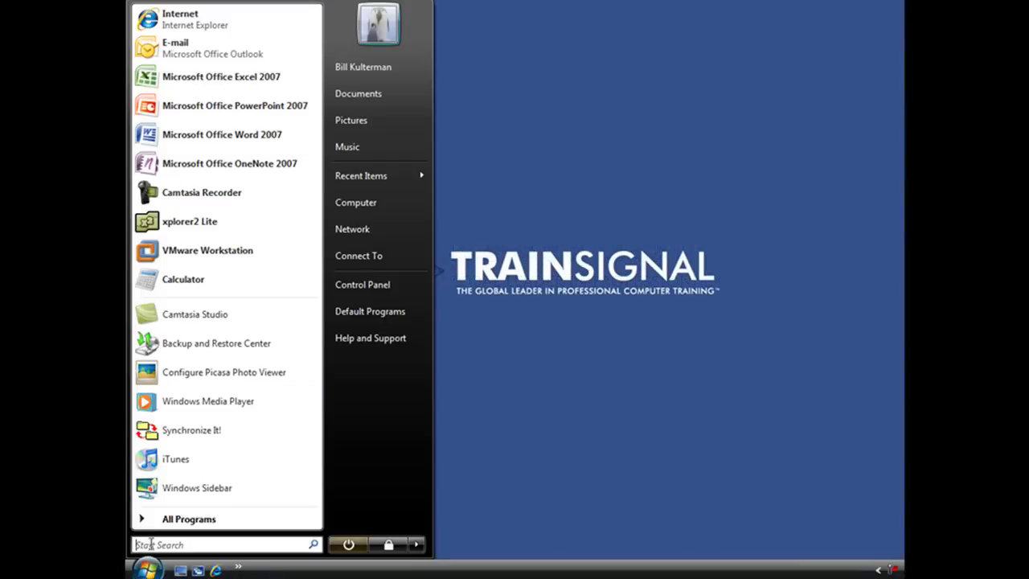
pyautogui.click(202, 137)
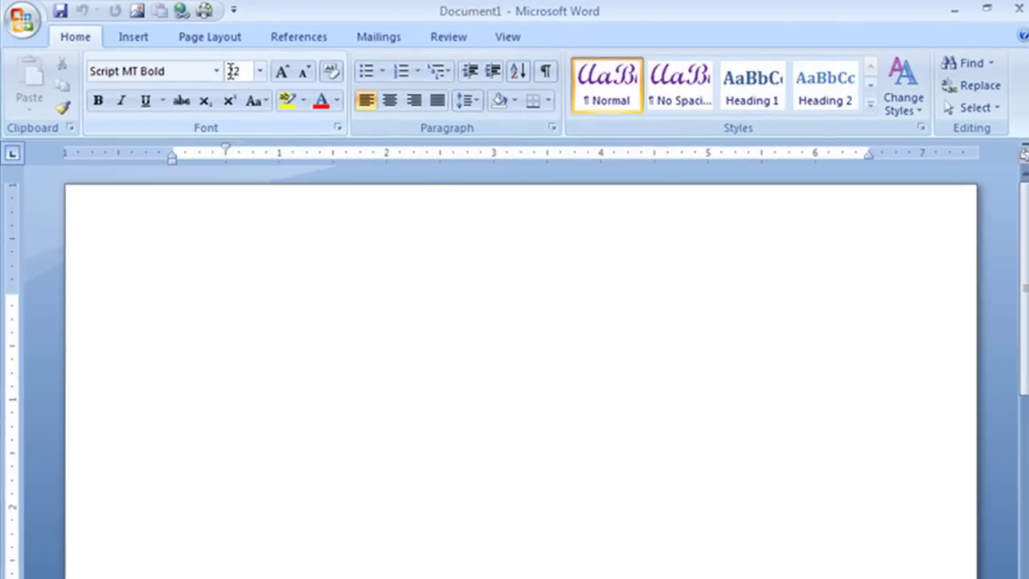
pyautogui.click(337, 100)
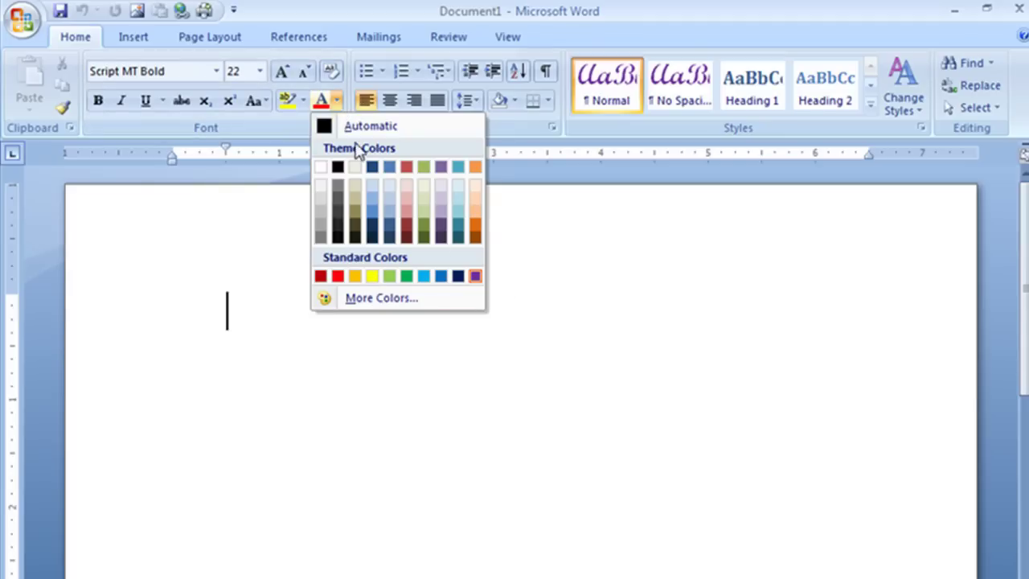
pyautogui.click(158, 187)
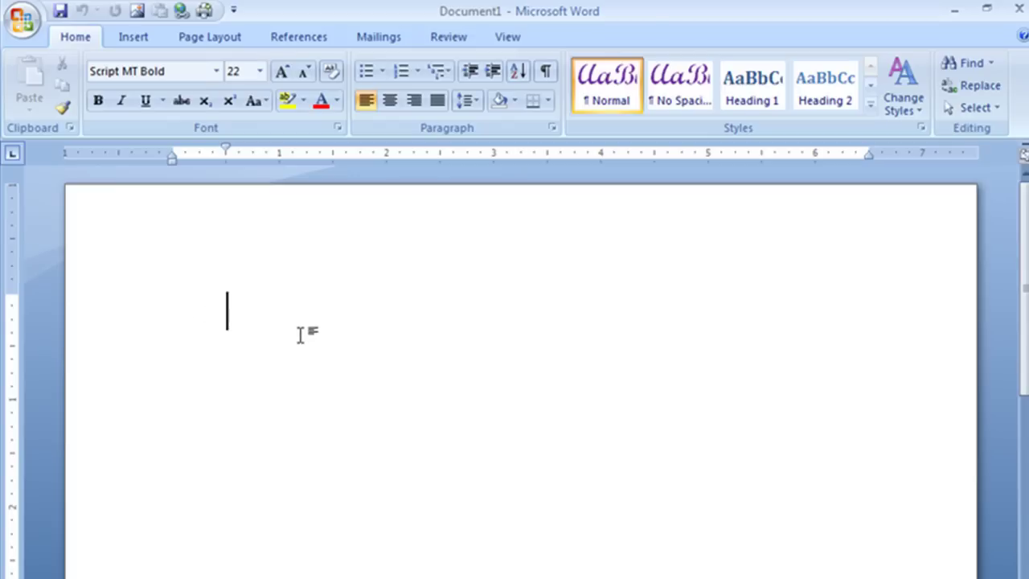
pyautogui.write('We th')
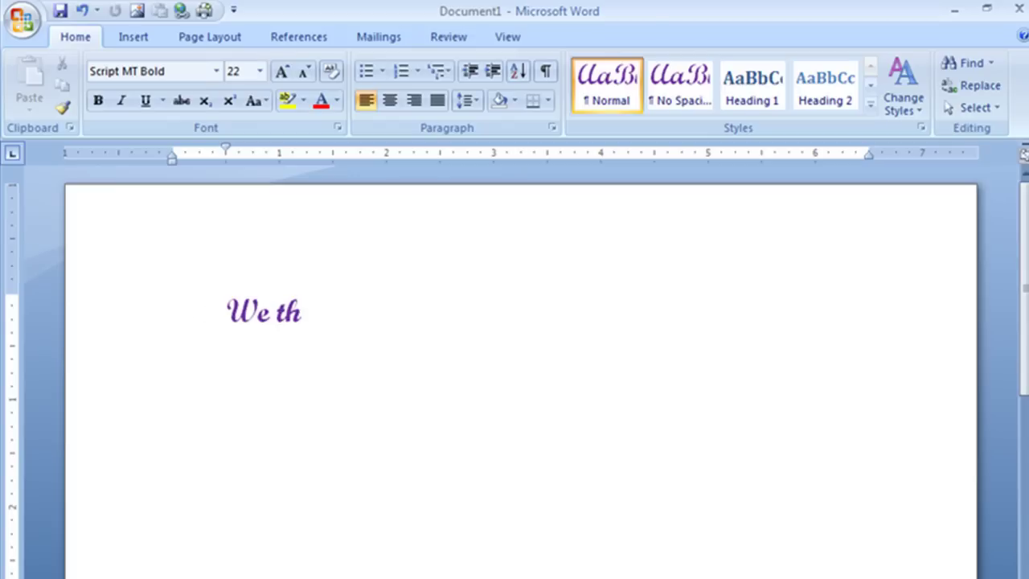
pyautogui.write('e people')
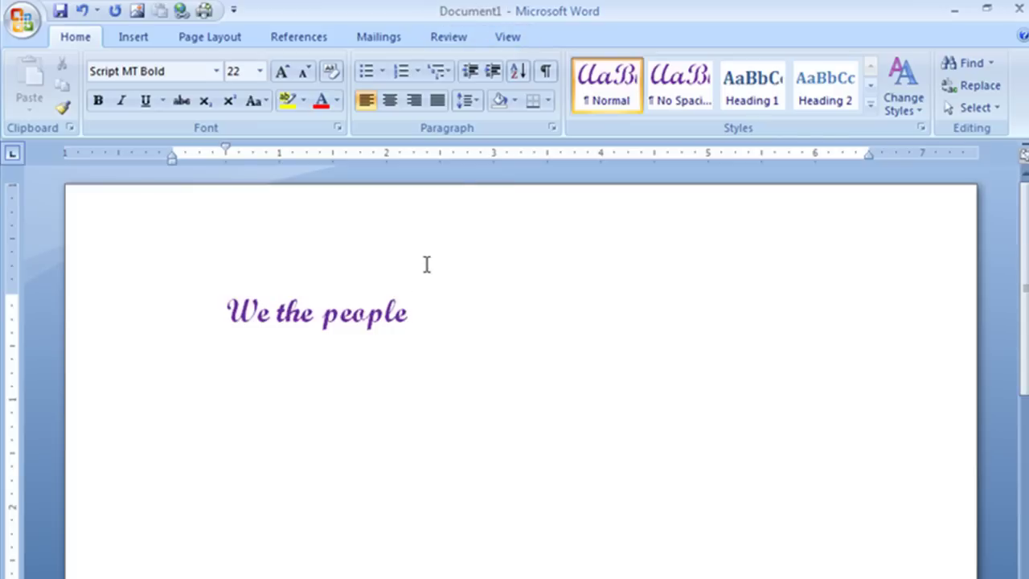
# - Create another new blank document and enter "When in the course" in it
pyautogui.click(14, 26)
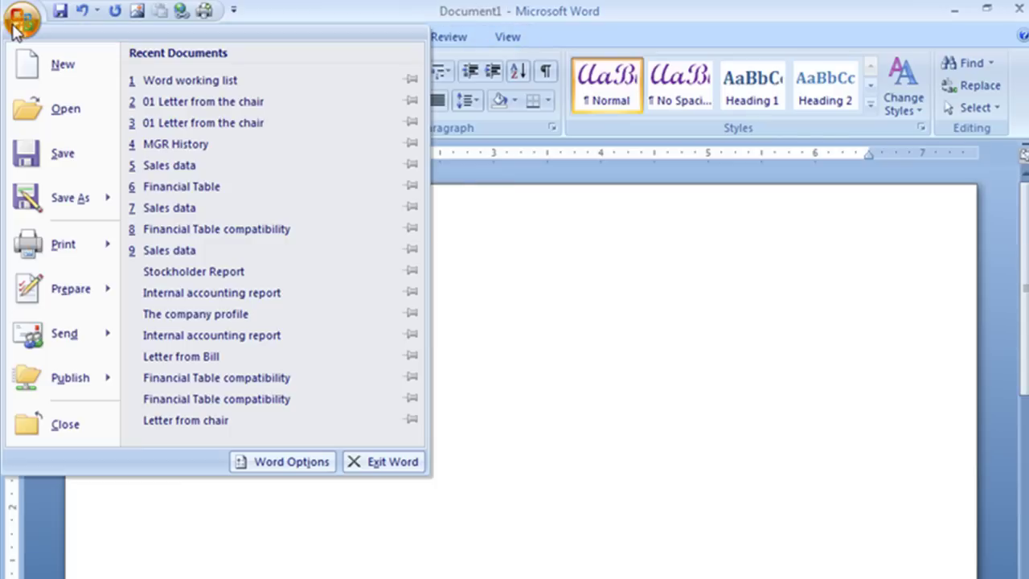
pyautogui.click(24, 68)
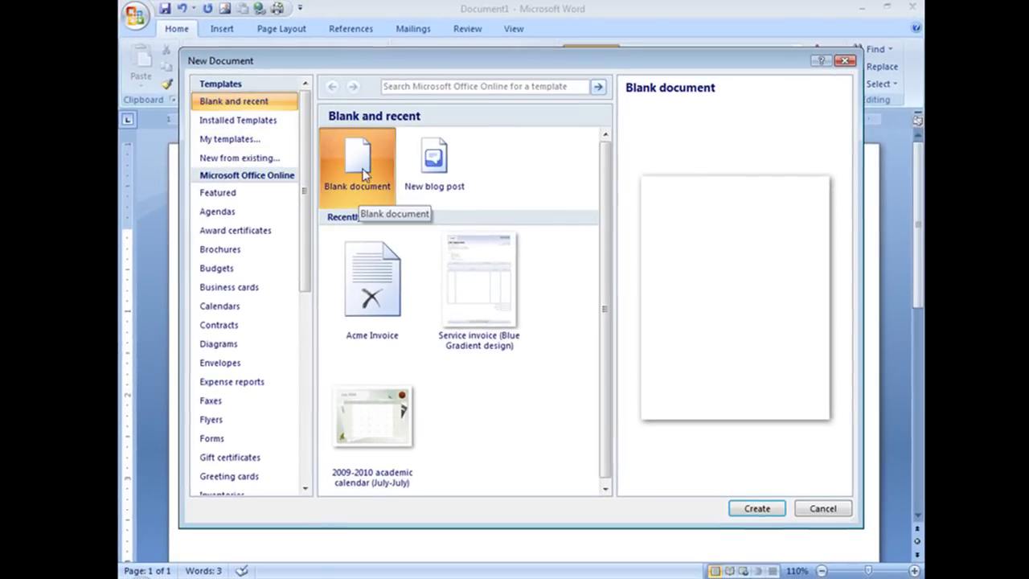
pyautogui.click(748, 506)
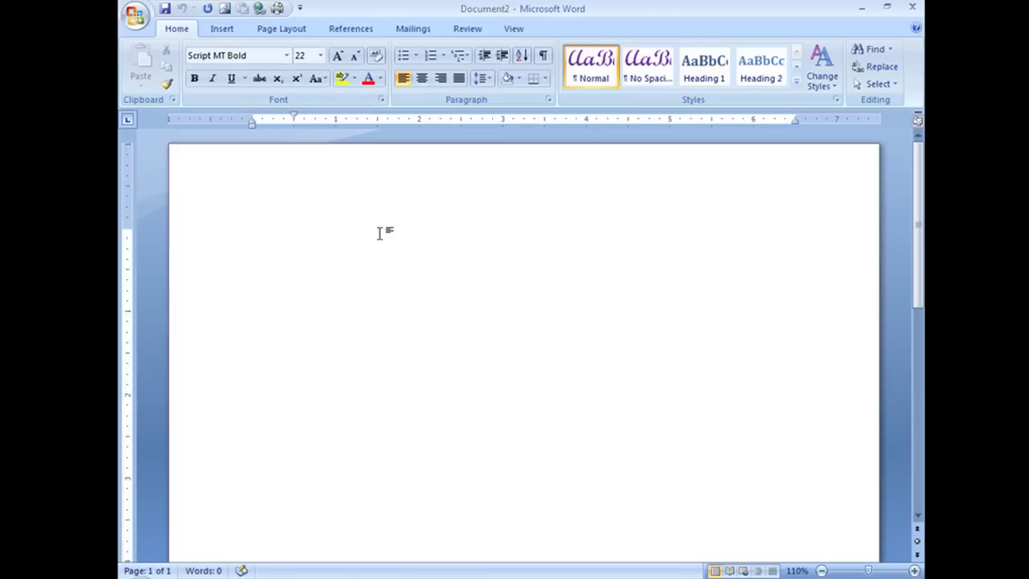
pyautogui.write('When i')
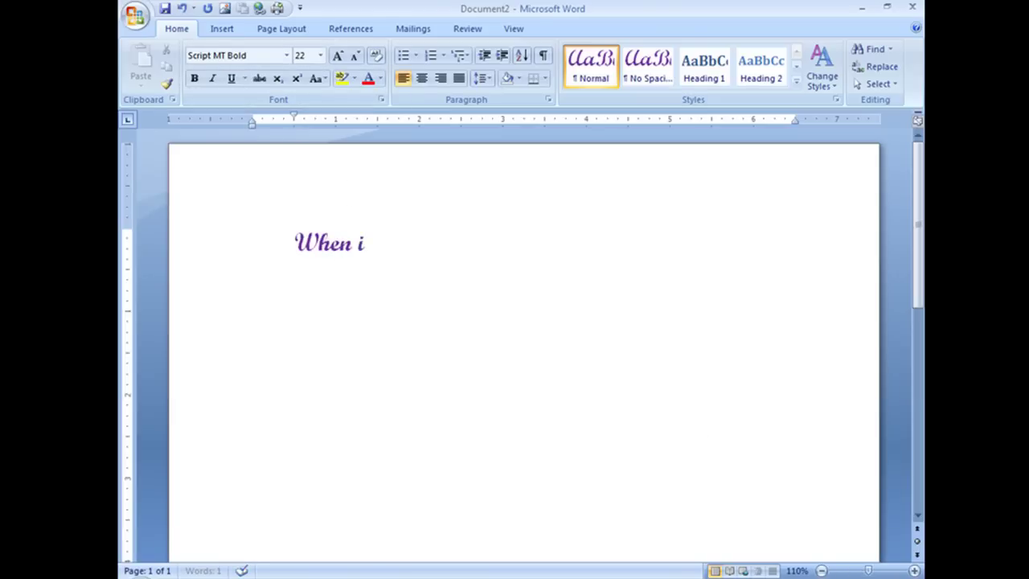
pyautogui.write('n the cours')
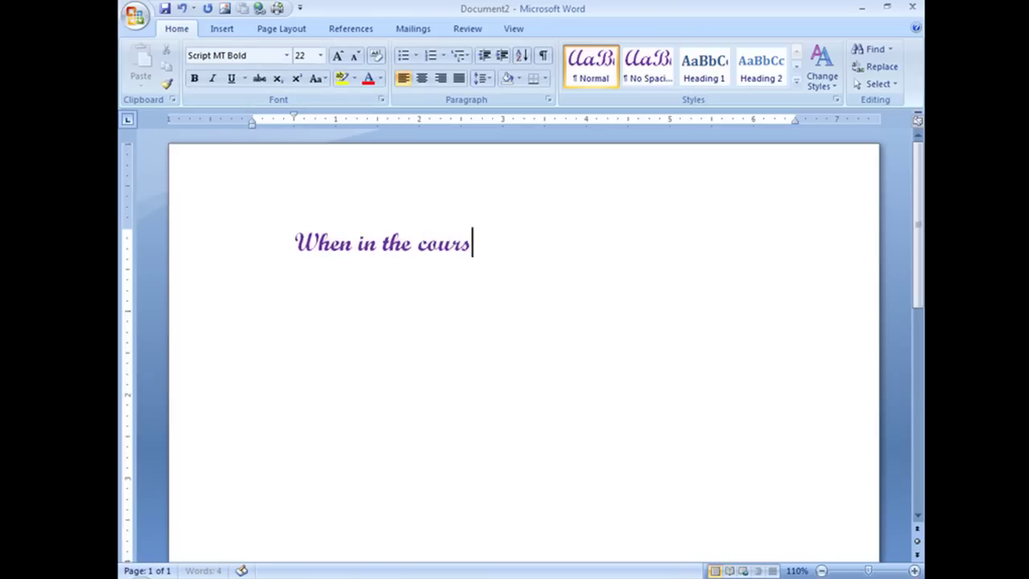
pyautogui.write('e')
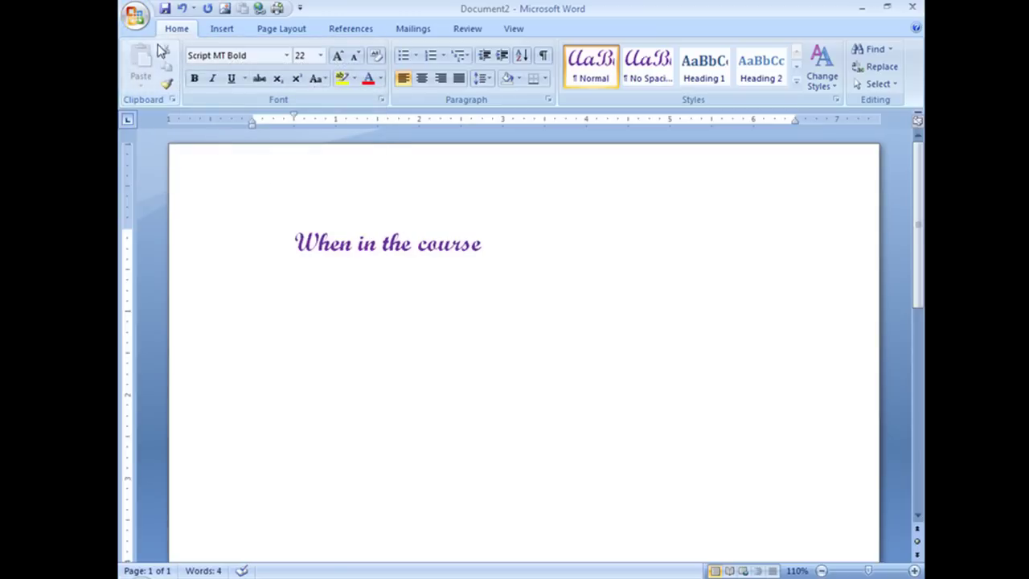
# - Open the personal templates collection for a new document and check the Blank Document template
pyautogui.click(134, 17)
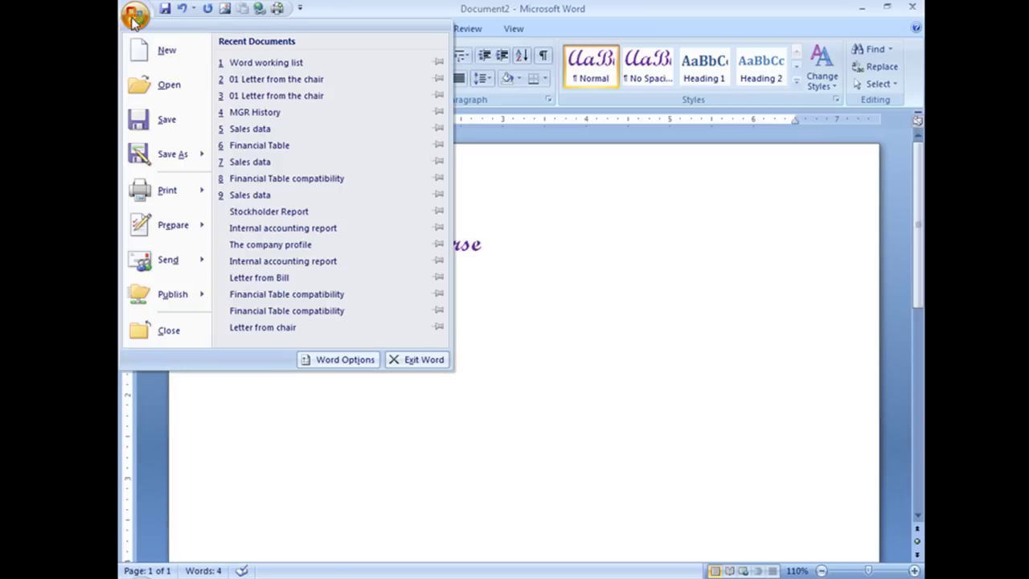
pyautogui.click(161, 50)
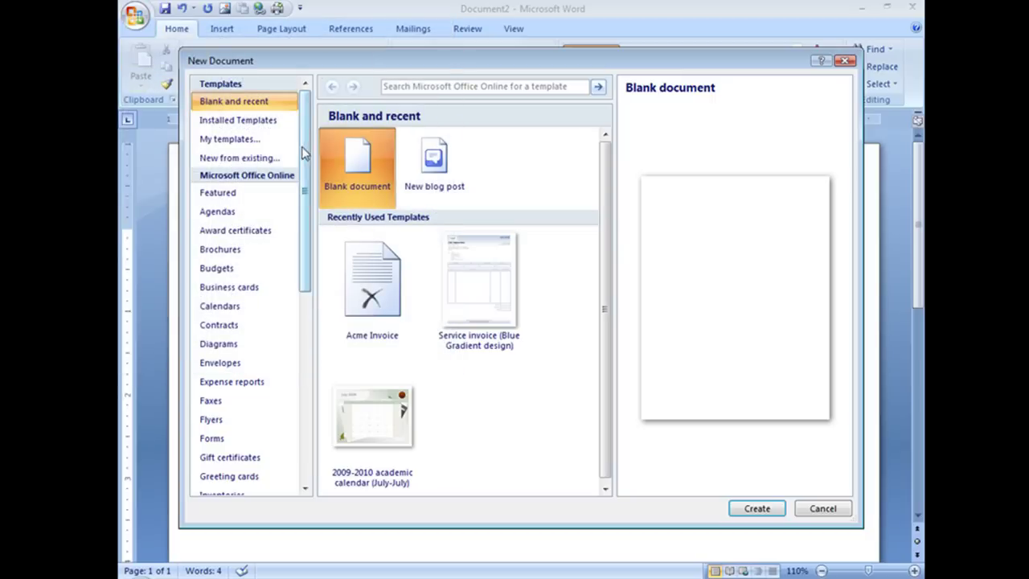
pyautogui.click(236, 147)
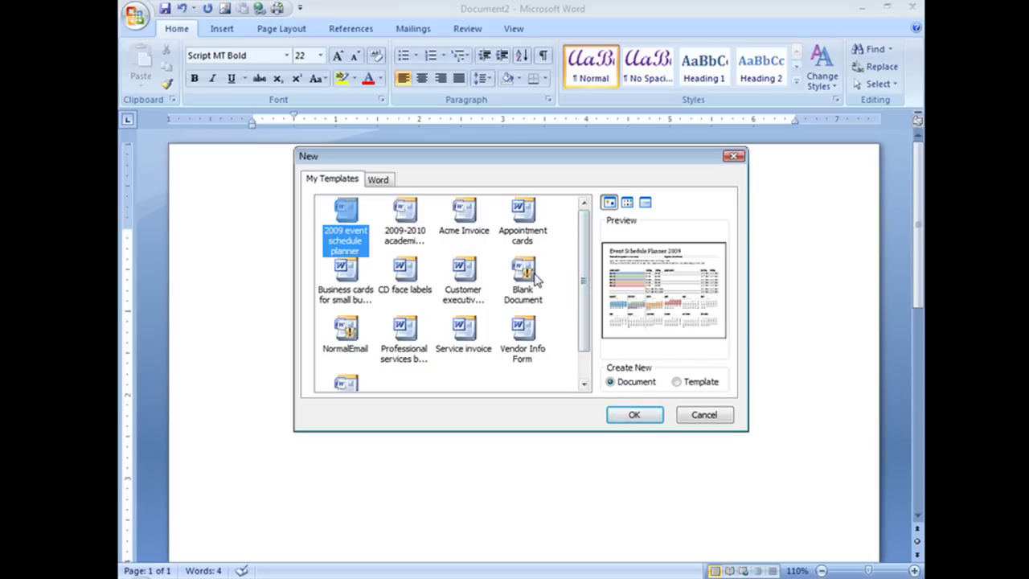
pyautogui.click(533, 278)
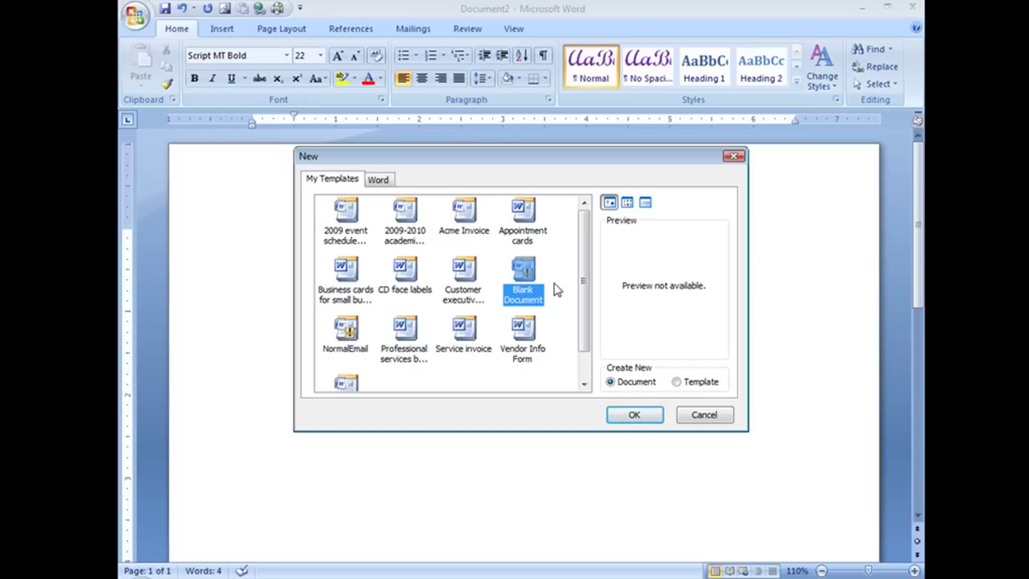
pyautogui.click(552, 287)
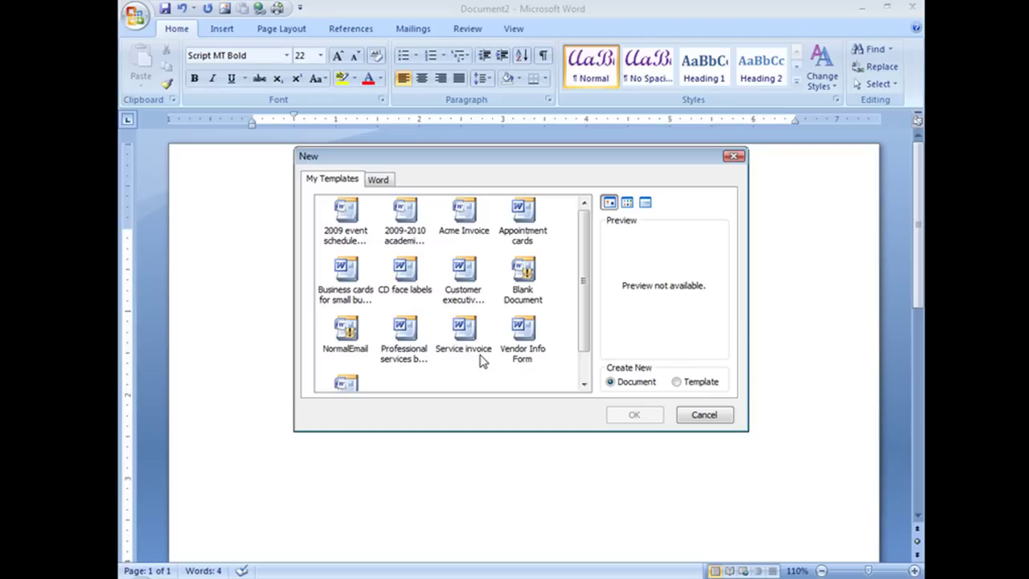
# - Try to delete the Blank Document template from the personal templates
pyautogui.click(524, 279)
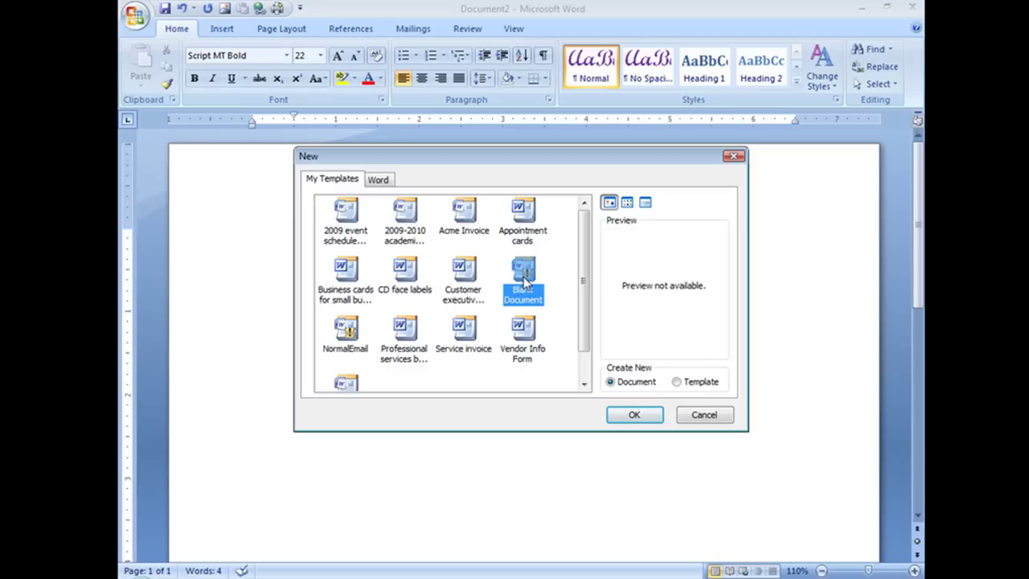
pyautogui.rightClick(521, 278)
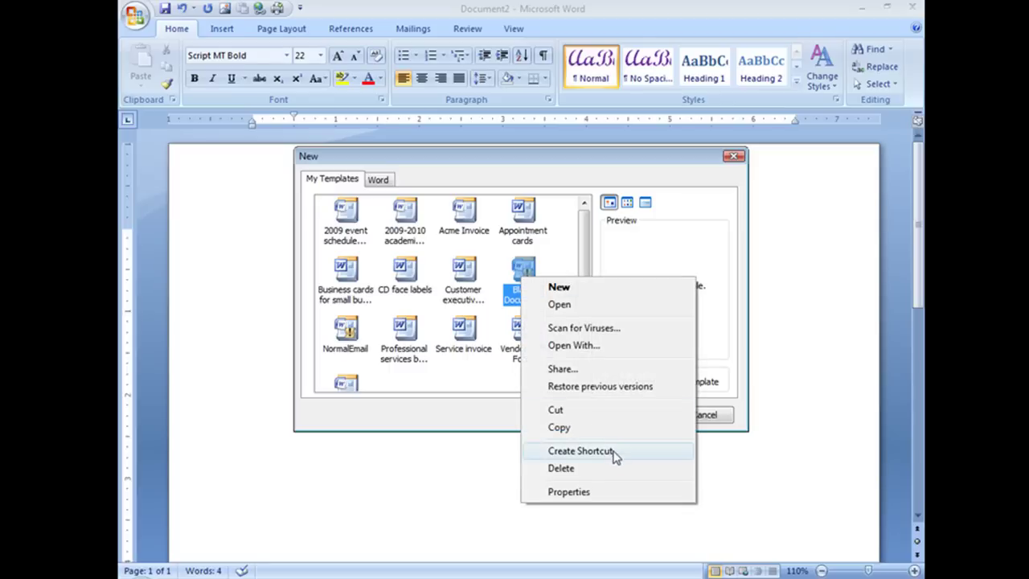
pyautogui.click(610, 473)
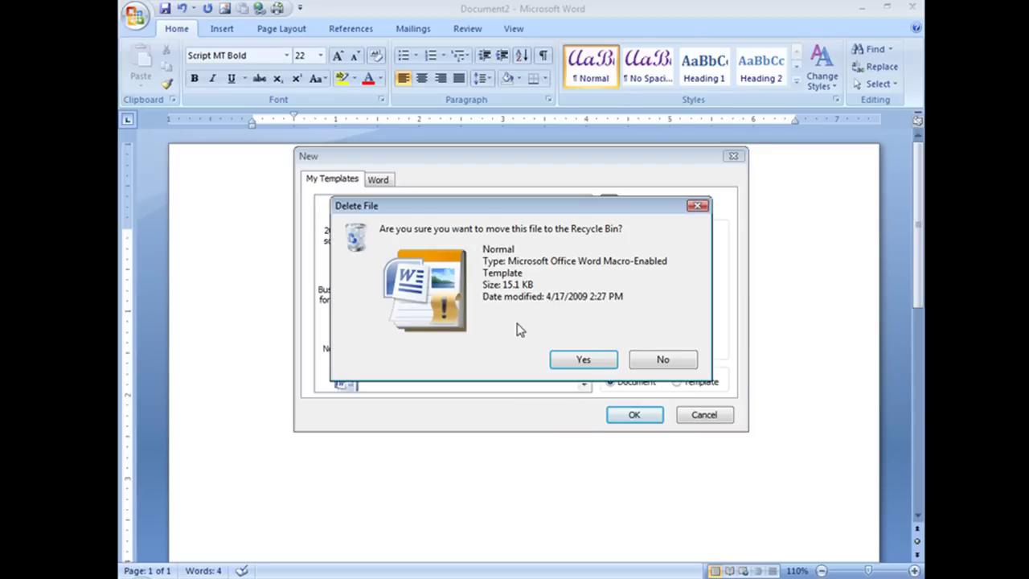
pyautogui.click(586, 361)
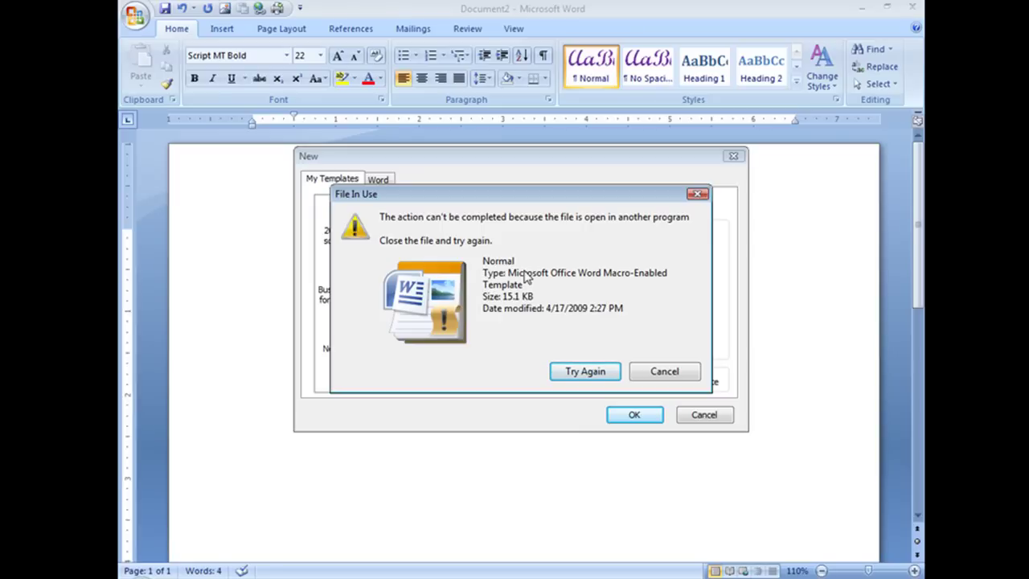
pyautogui.click(658, 372)
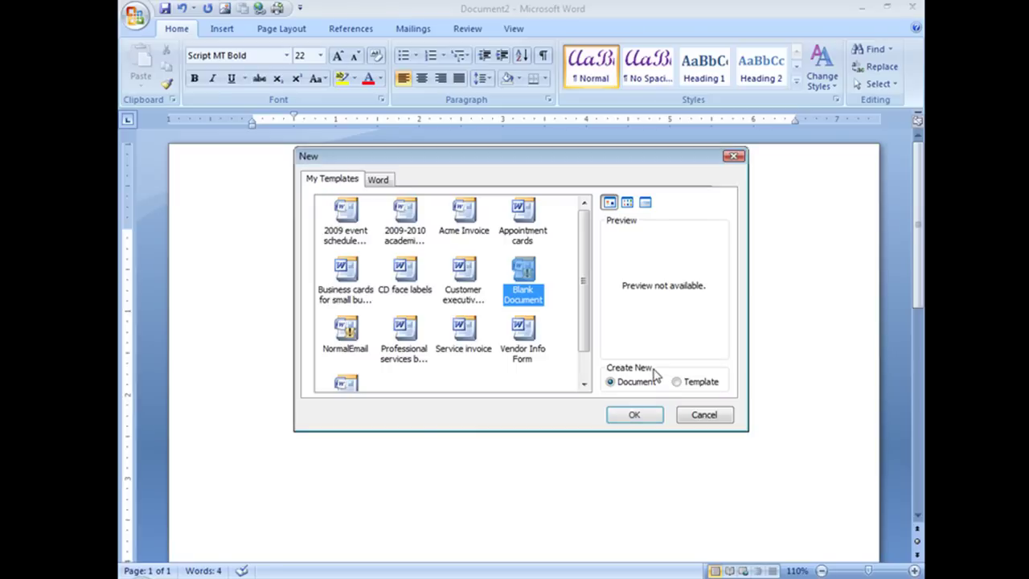
# - Copy the full folder location from the Blank Document template's file properties and close the properties
pyautogui.rightClick(520, 279)
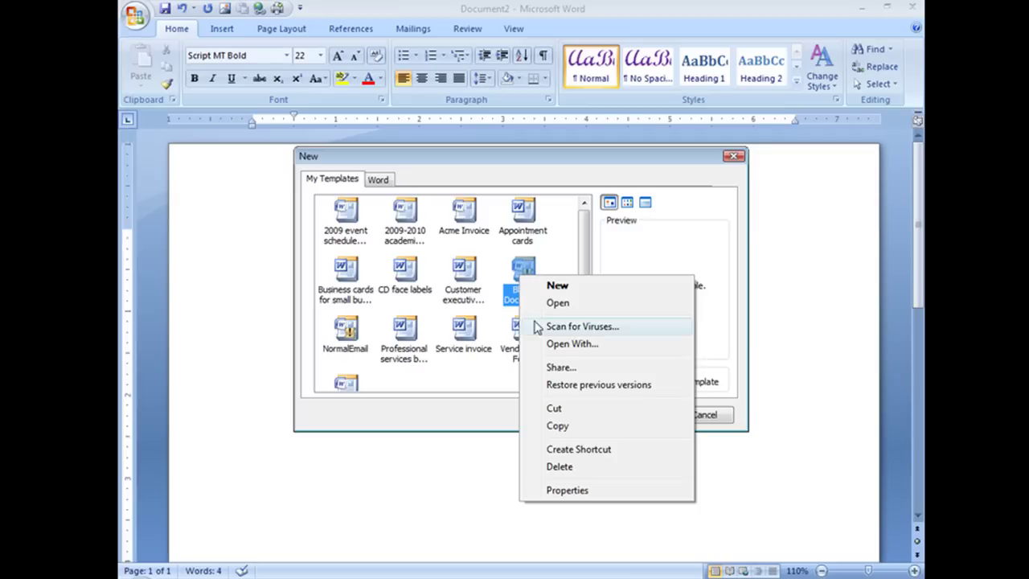
pyautogui.click(573, 492)
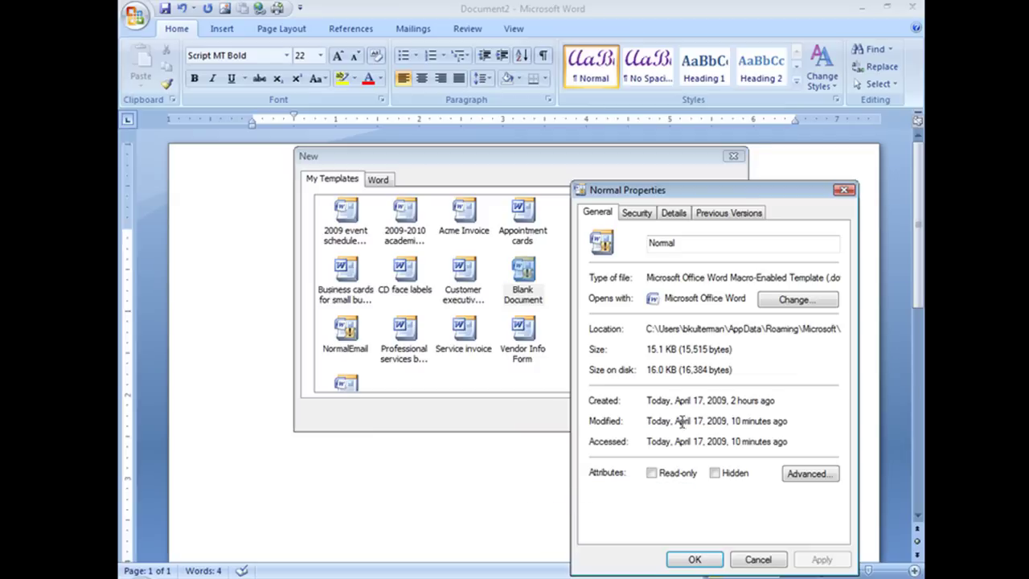
pyautogui.moveTo(712, 191); pyautogui.dragTo(588, 74)
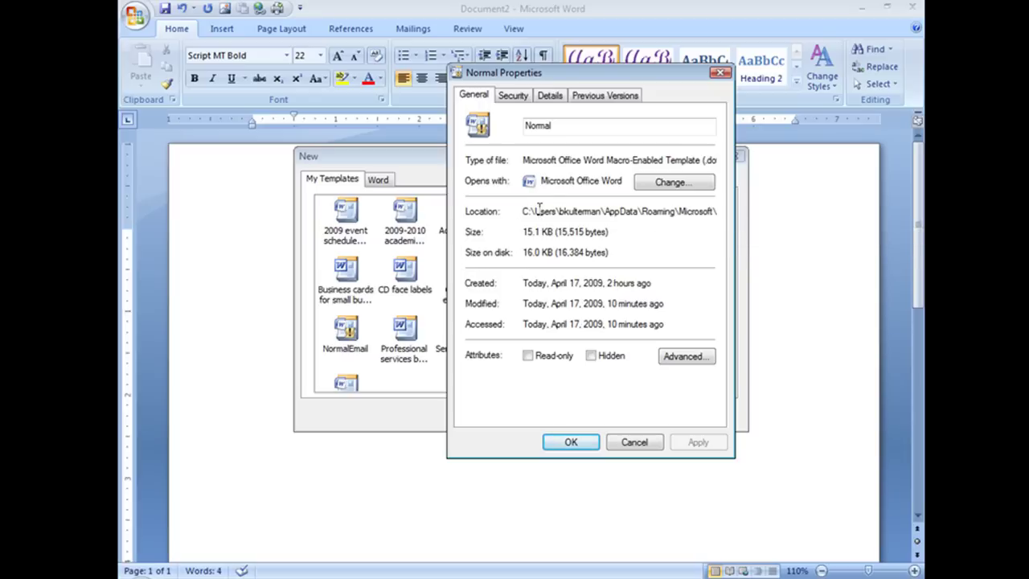
pyautogui.moveTo(523, 211); pyautogui.dragTo(734, 212)
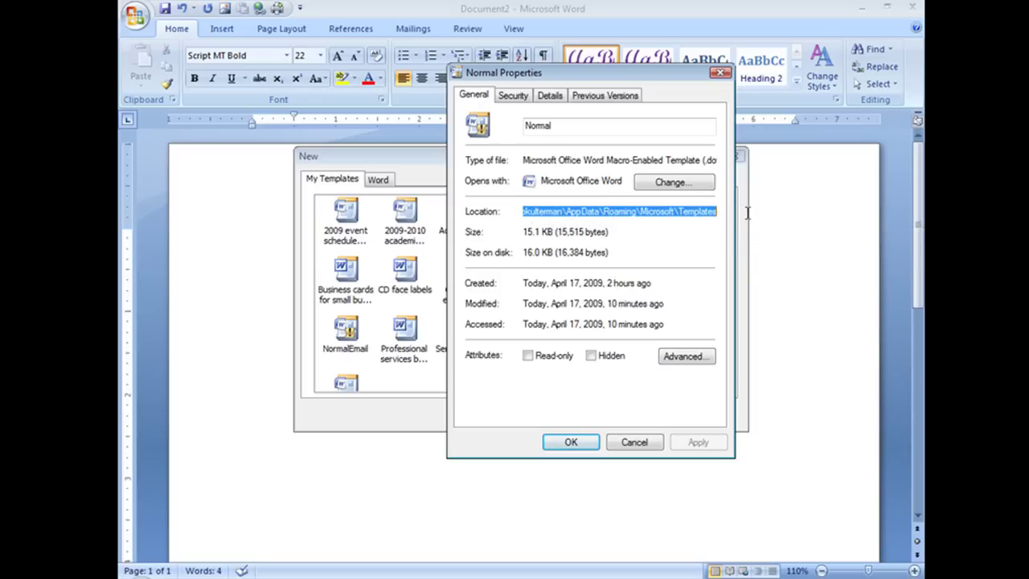
pyautogui.rightClick(642, 212)
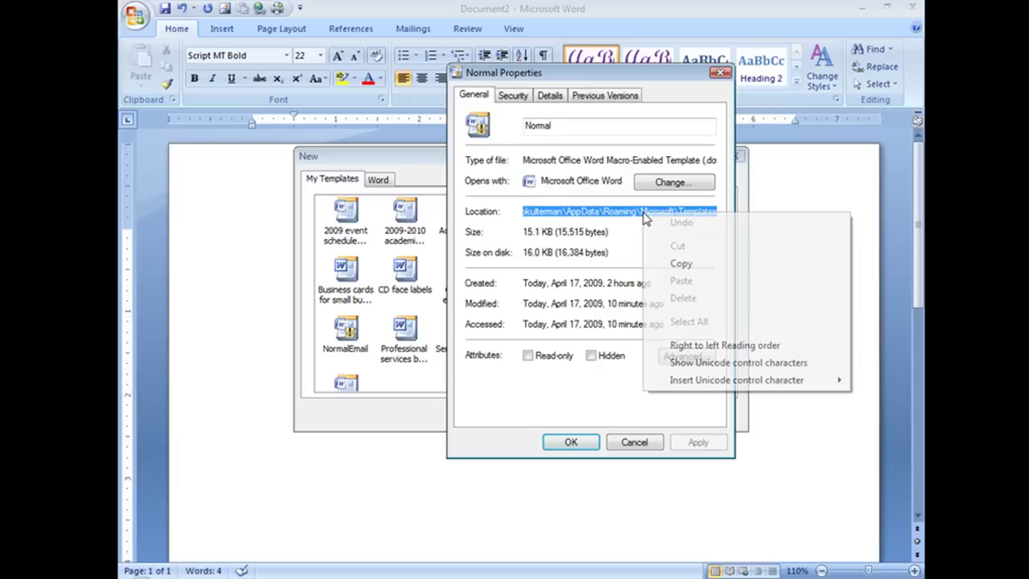
pyautogui.click(681, 264)
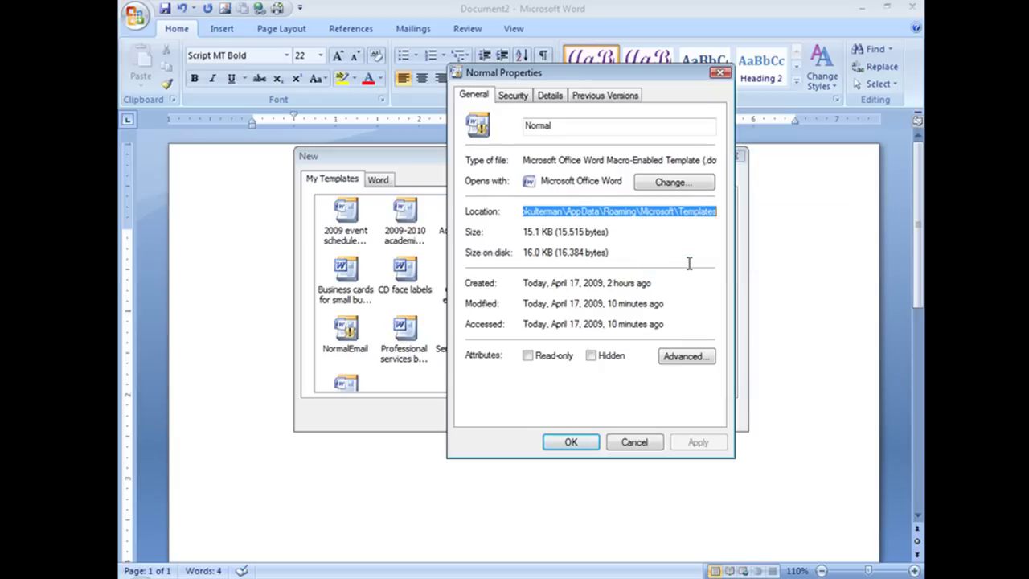
pyautogui.click(579, 446)
# - Leave the template selection and close all open Word documents without saving them
pyautogui.click(635, 415)
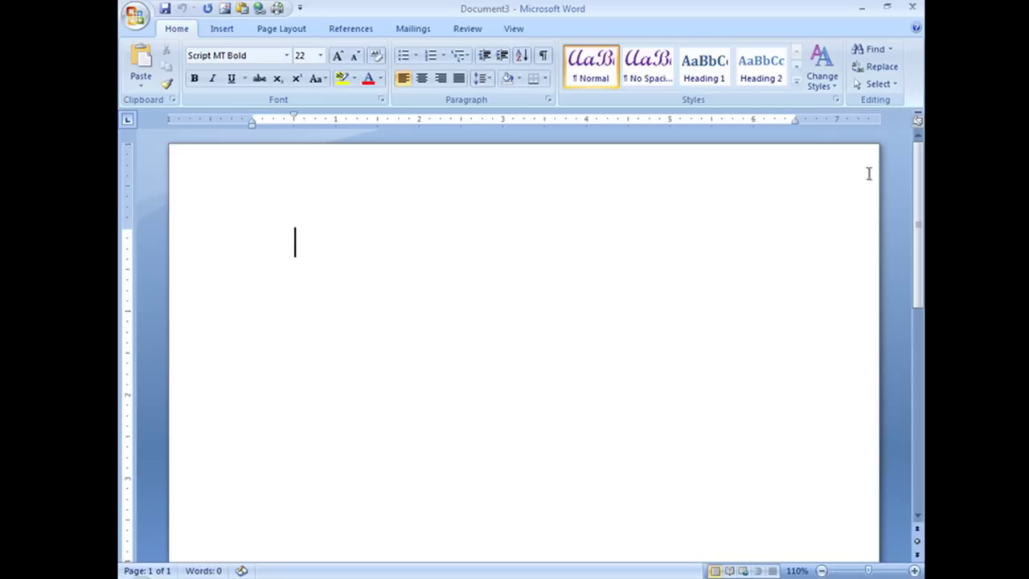
pyautogui.click(914, 10)
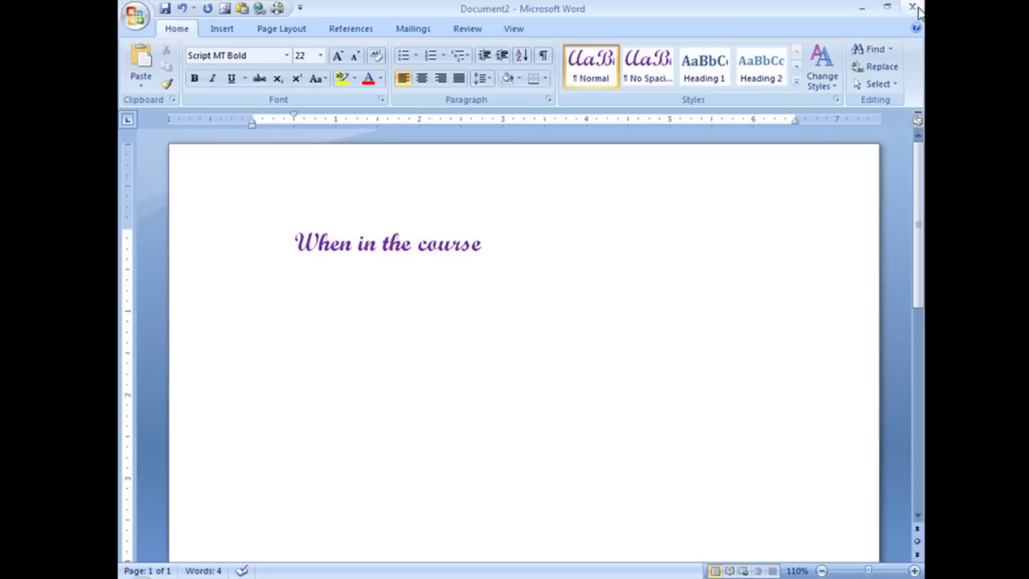
pyautogui.click(912, 8)
pyautogui.click(527, 337)
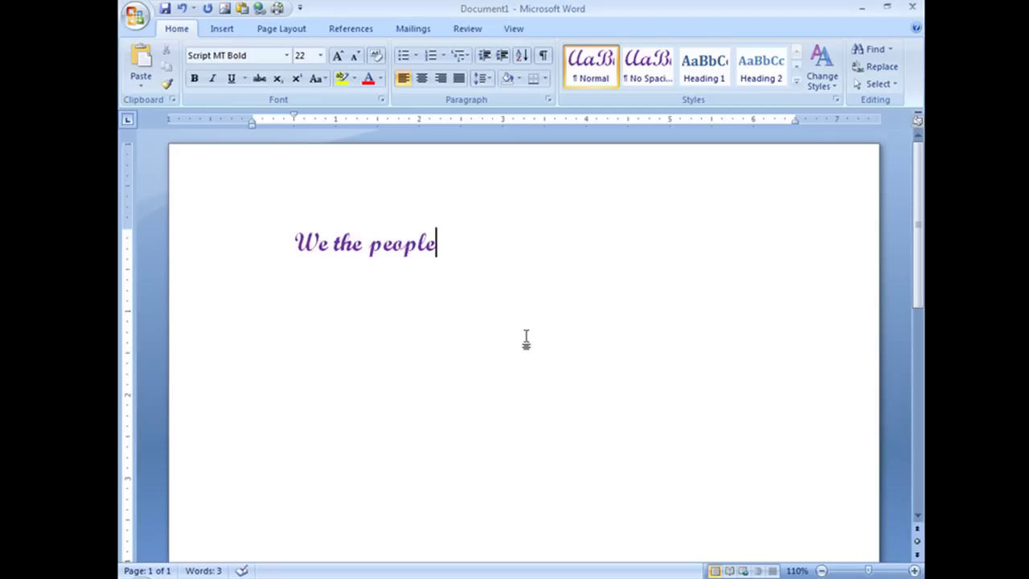
pyautogui.click(913, 8)
pyautogui.click(521, 334)
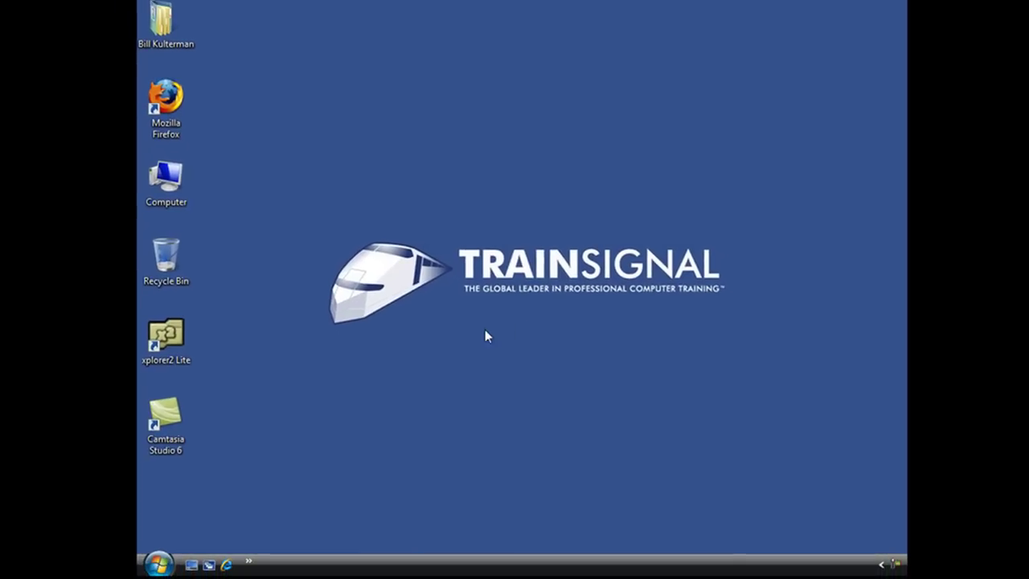
# - Search from the Windows Start menu with the copied folder location and open the Templates folder it finds
pyautogui.click(159, 564)
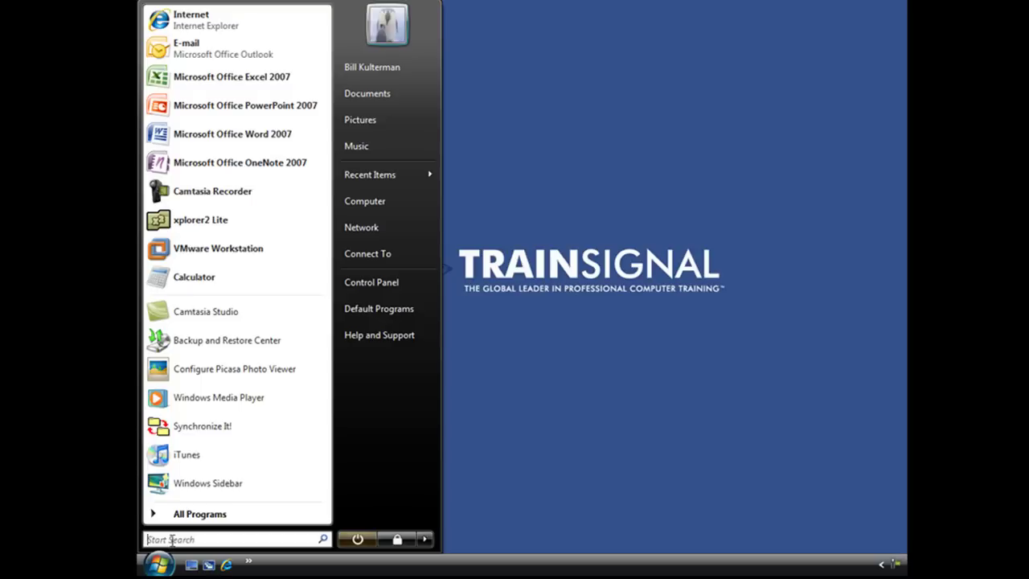
pyautogui.rightClick(171, 541)
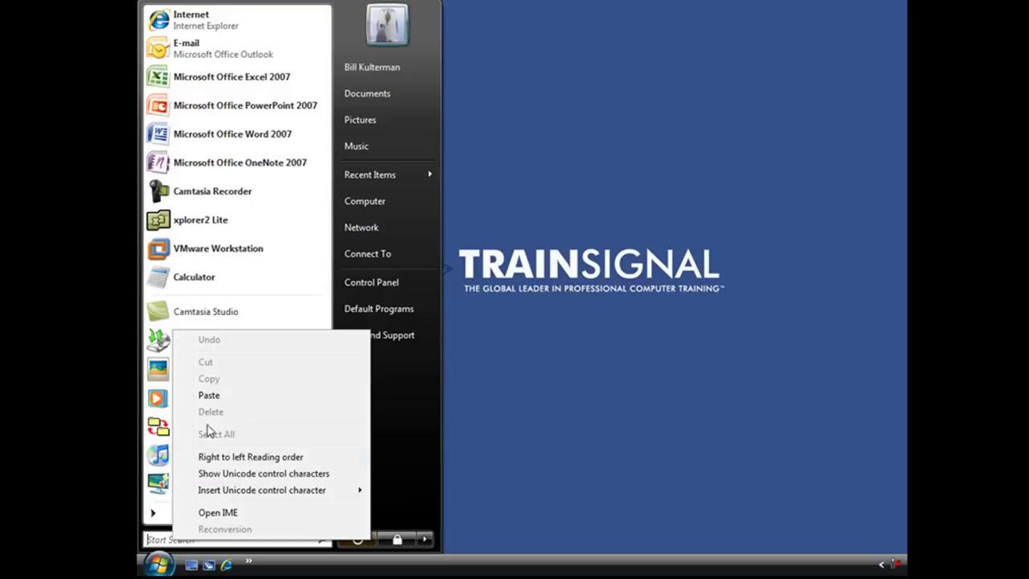
pyautogui.click(211, 395)
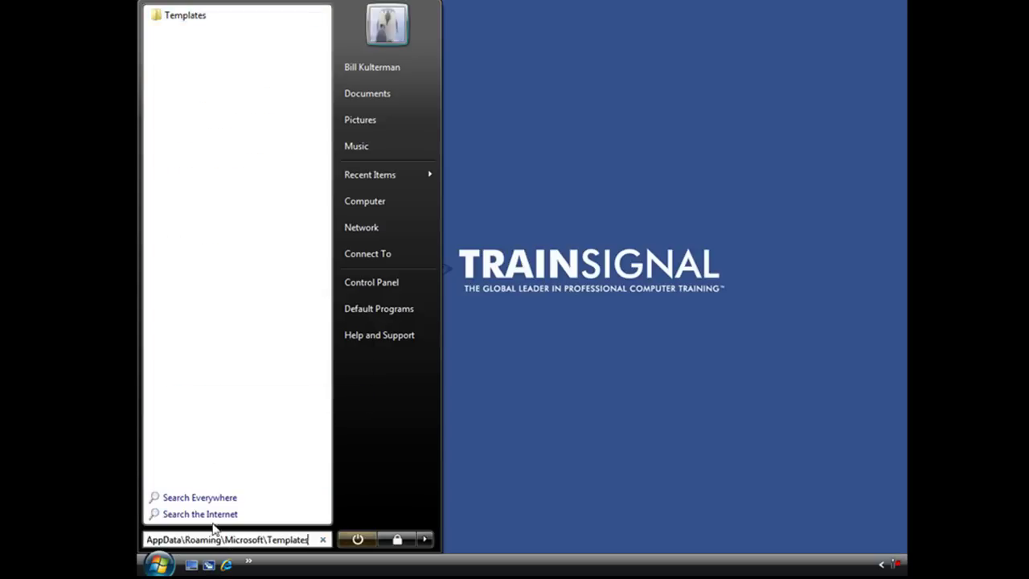
pyautogui.click(179, 24)
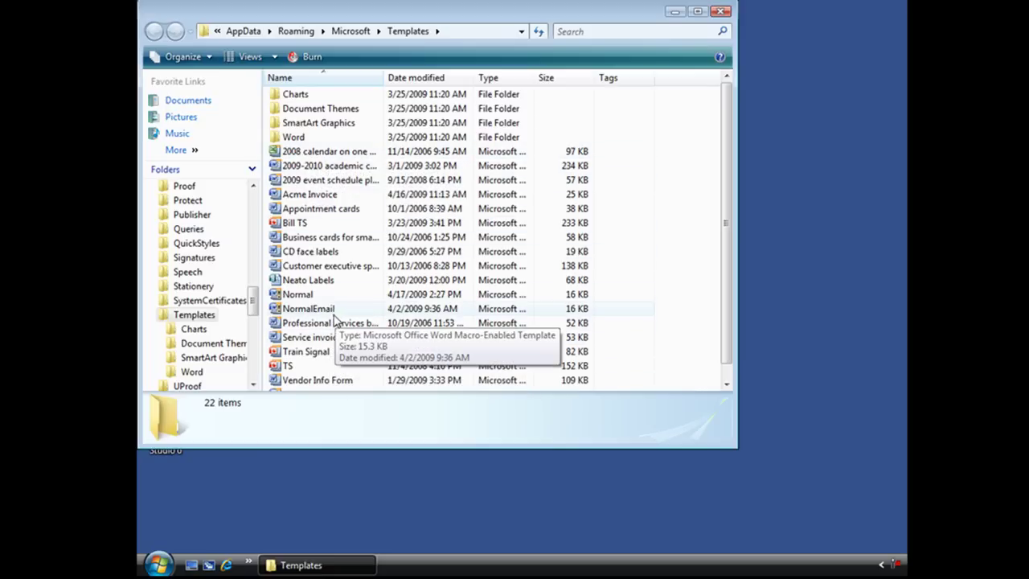
# - Select the Normal template, maximize the folder window and widen the Type column to read the full file types
pyautogui.click(294, 298)
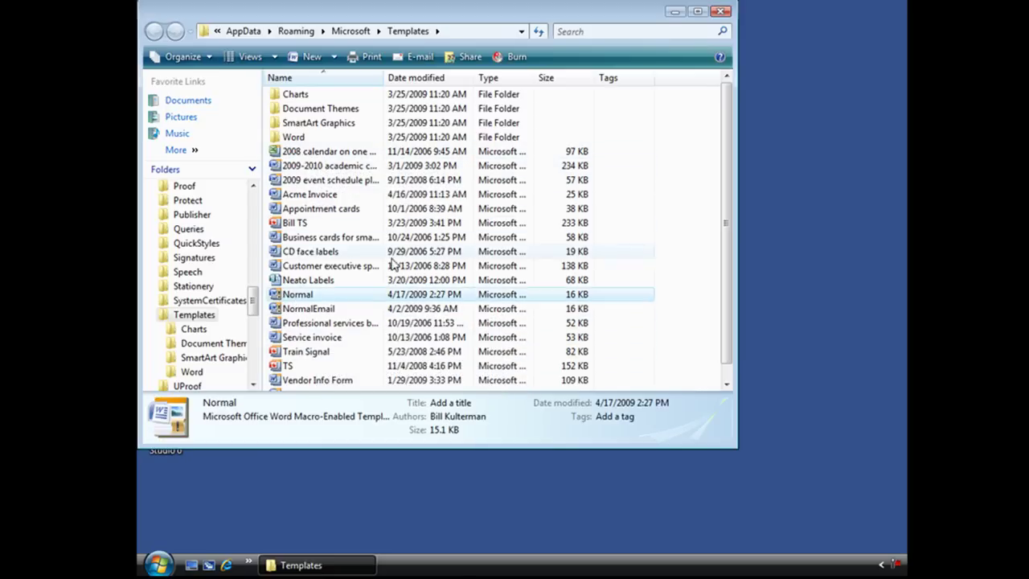
pyautogui.click(698, 12)
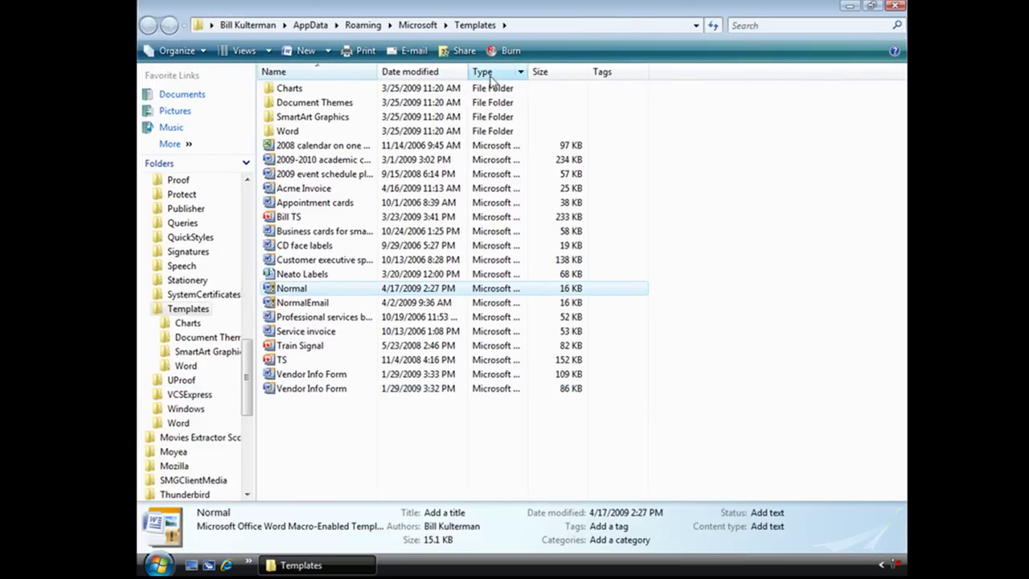
pyautogui.moveTo(468, 72); pyautogui.dragTo(717, 72)
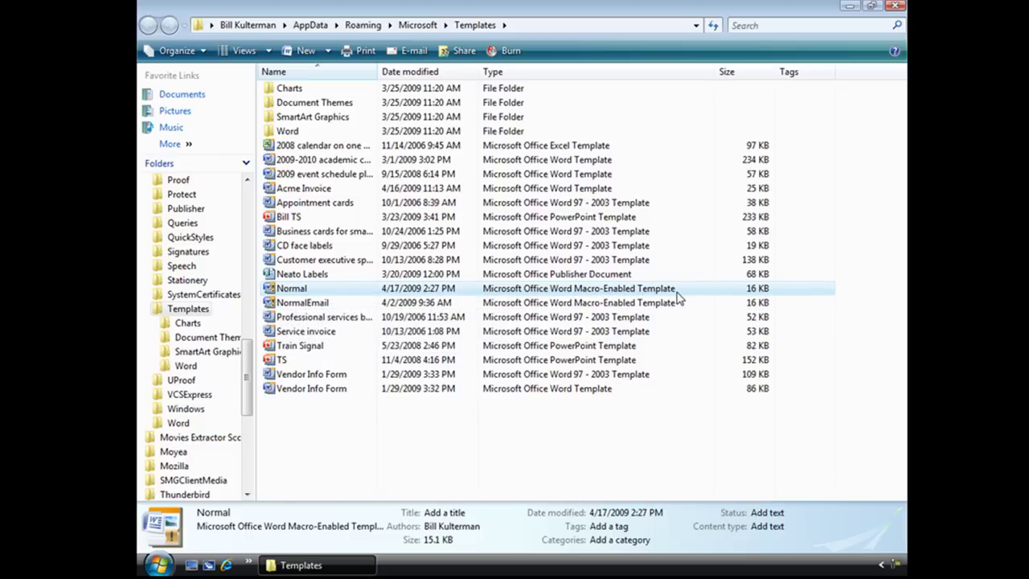
pyautogui.click(295, 290)
pyautogui.press('BackSpace')
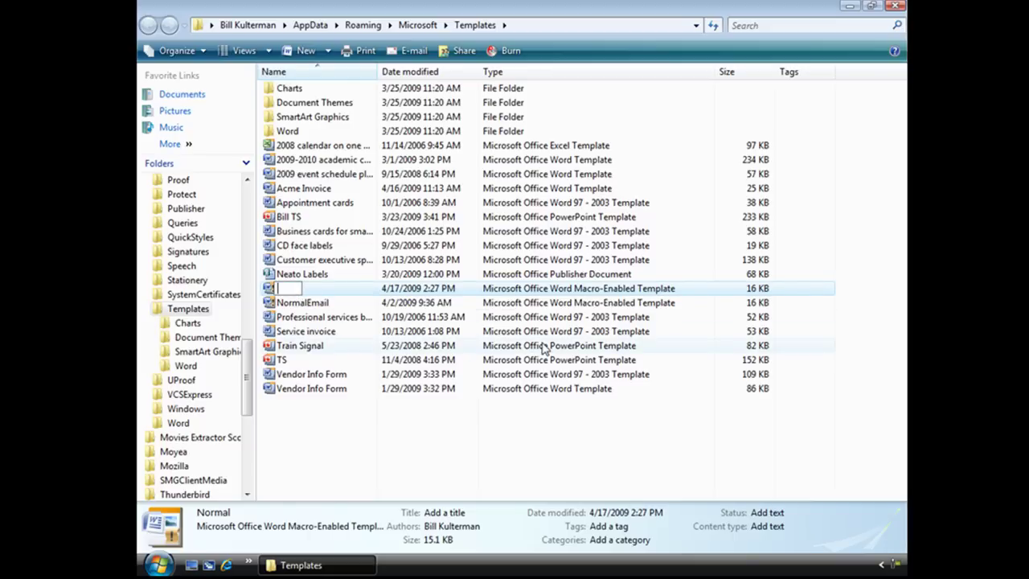
pyautogui.click(322, 318)
# - Delete the Normal macro-enabled Word template to the Recycle Bin and close the Templates folder
pyautogui.click(299, 288)
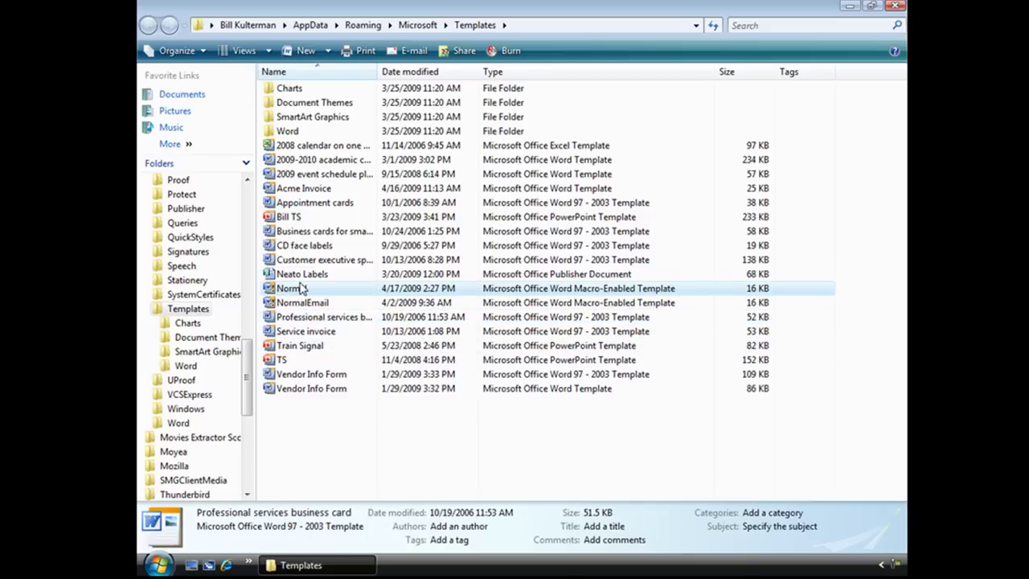
pyautogui.press('Delete')
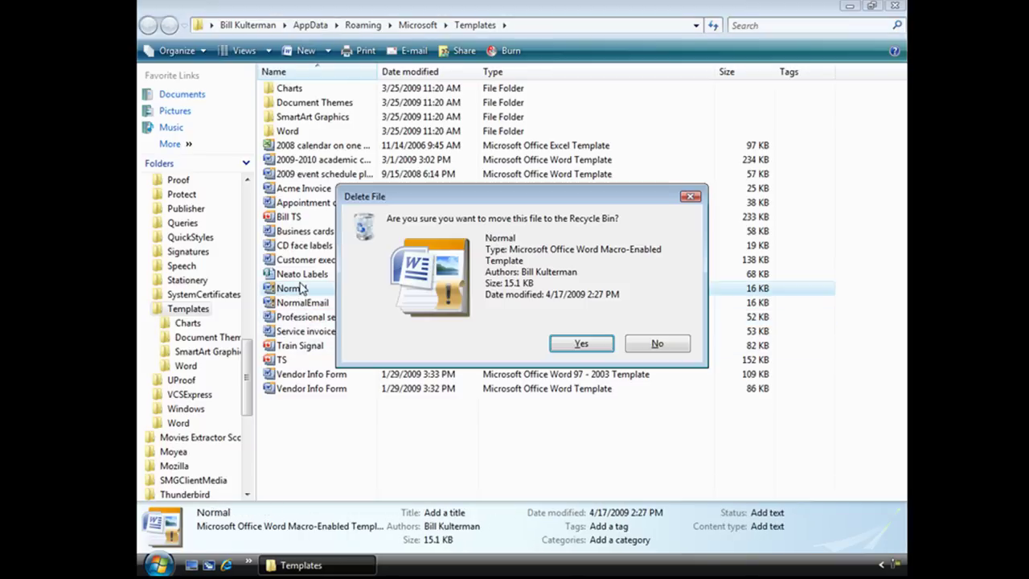
pyautogui.click(580, 343)
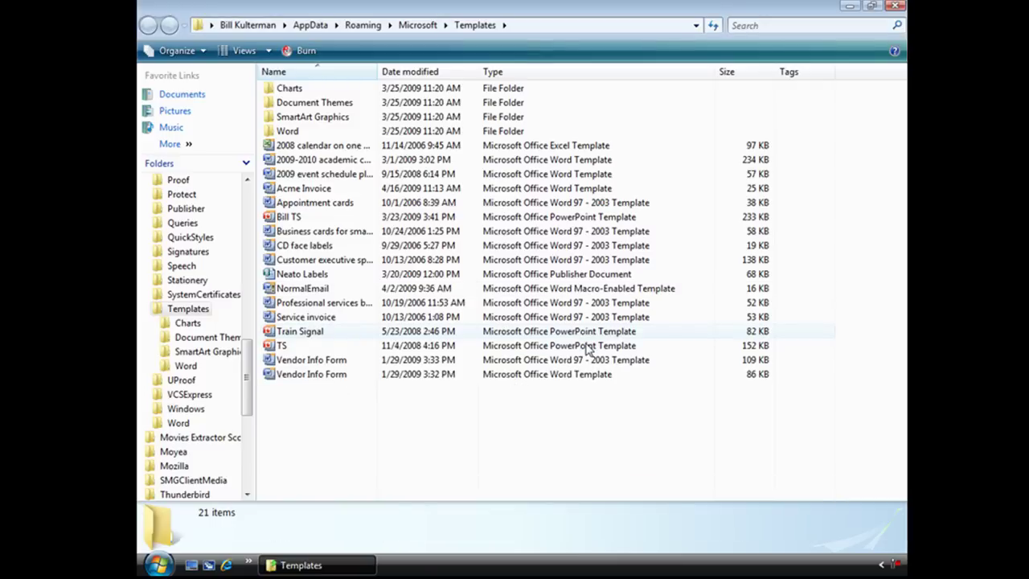
pyautogui.click(896, 7)
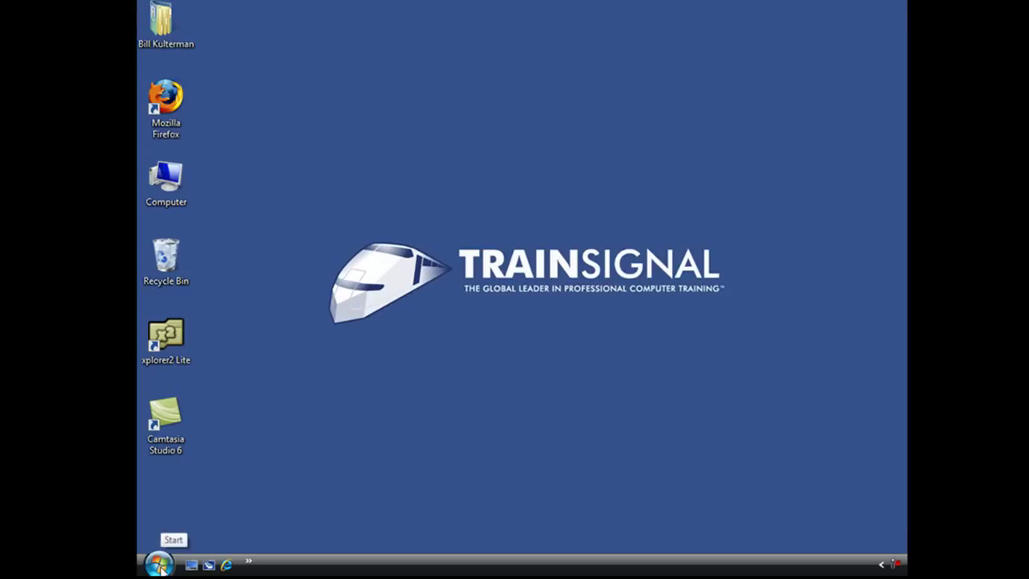
# - Start Microsoft Office Word 2007, enter "We the people" in the blank document and check the text's font colour setting
pyautogui.click(153, 568)
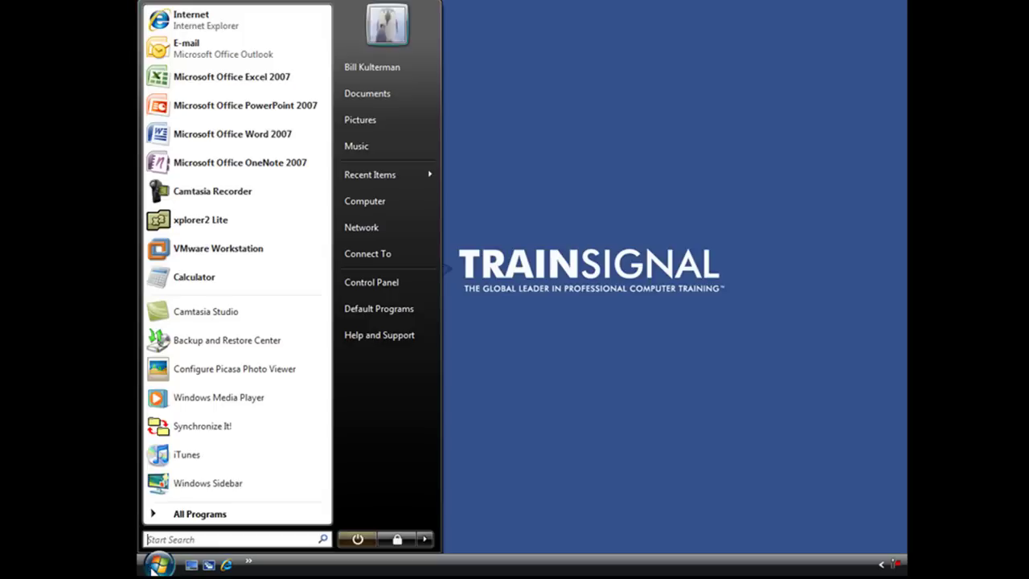
pyautogui.click(181, 136)
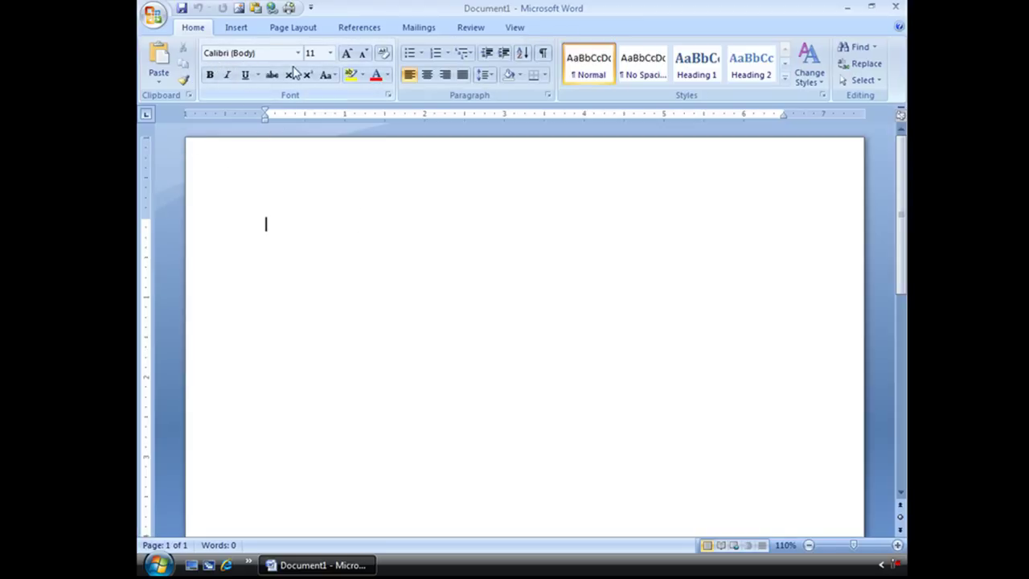
pyautogui.write('We ')
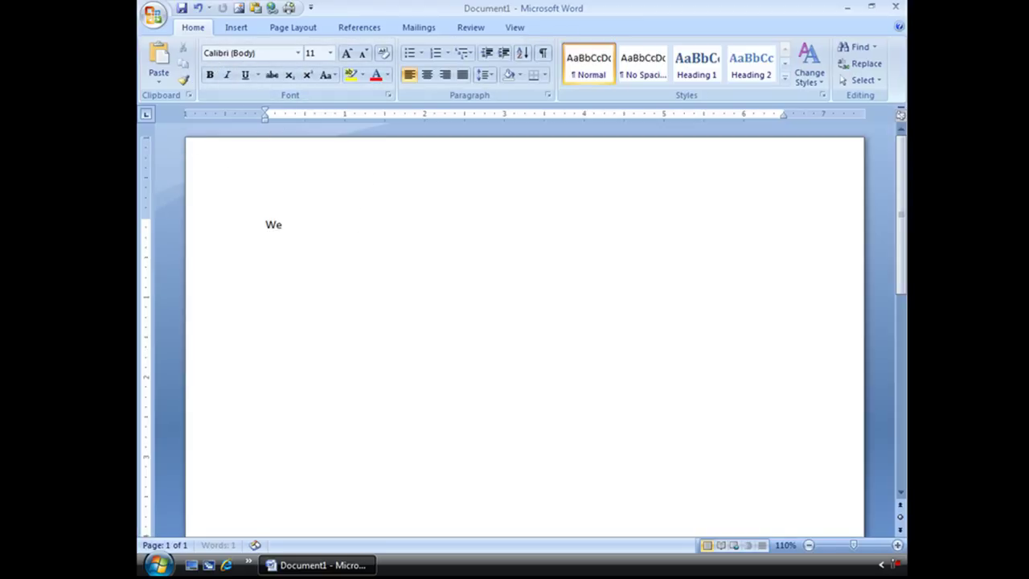
pyautogui.write('the people')
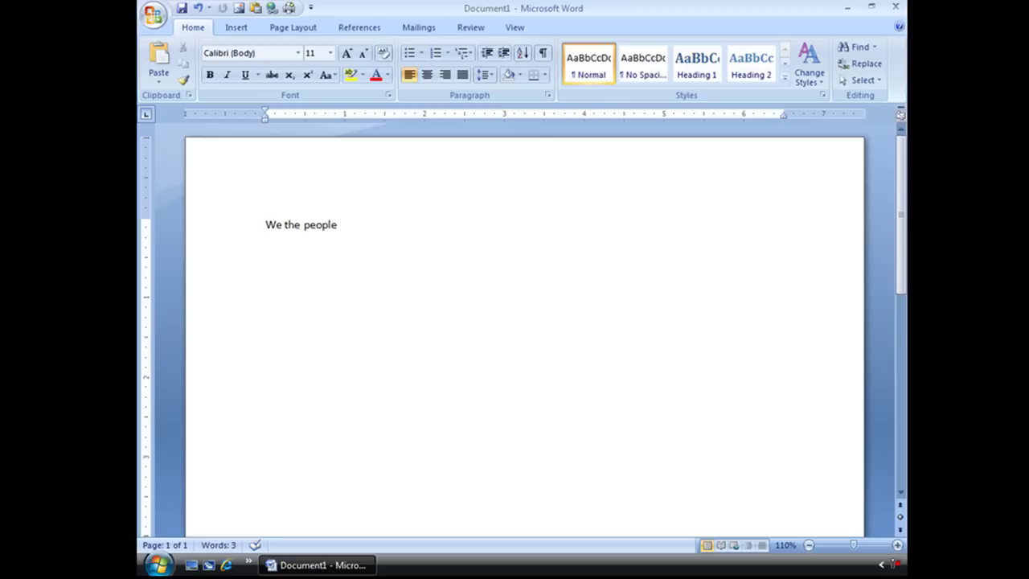
pyautogui.click(388, 75)
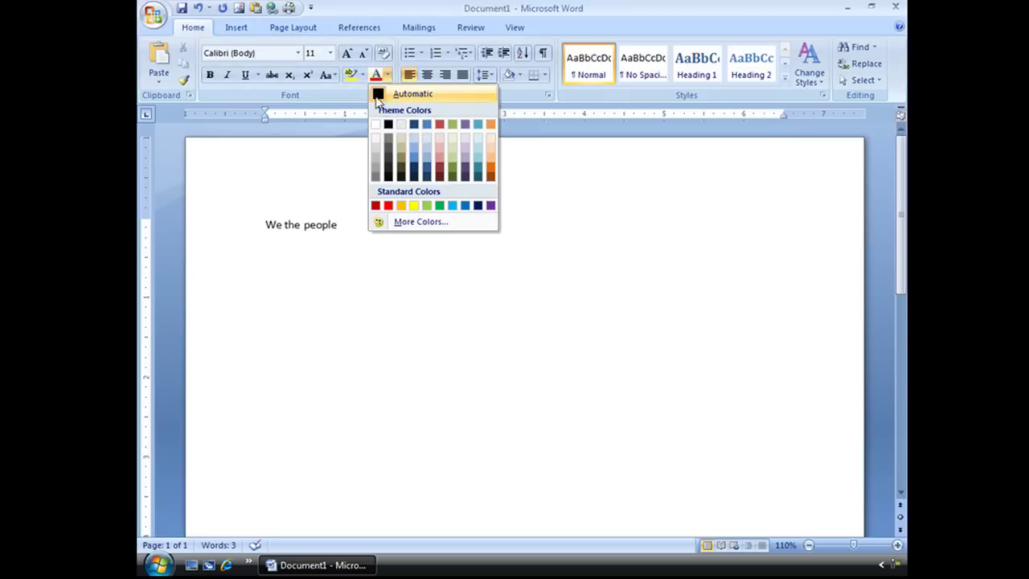
pyautogui.click(341, 253)
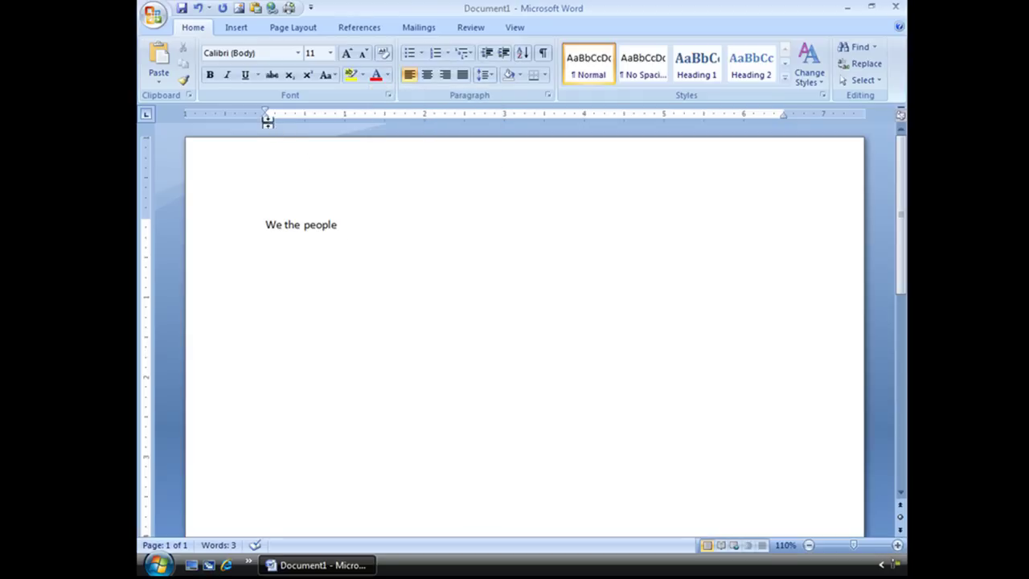